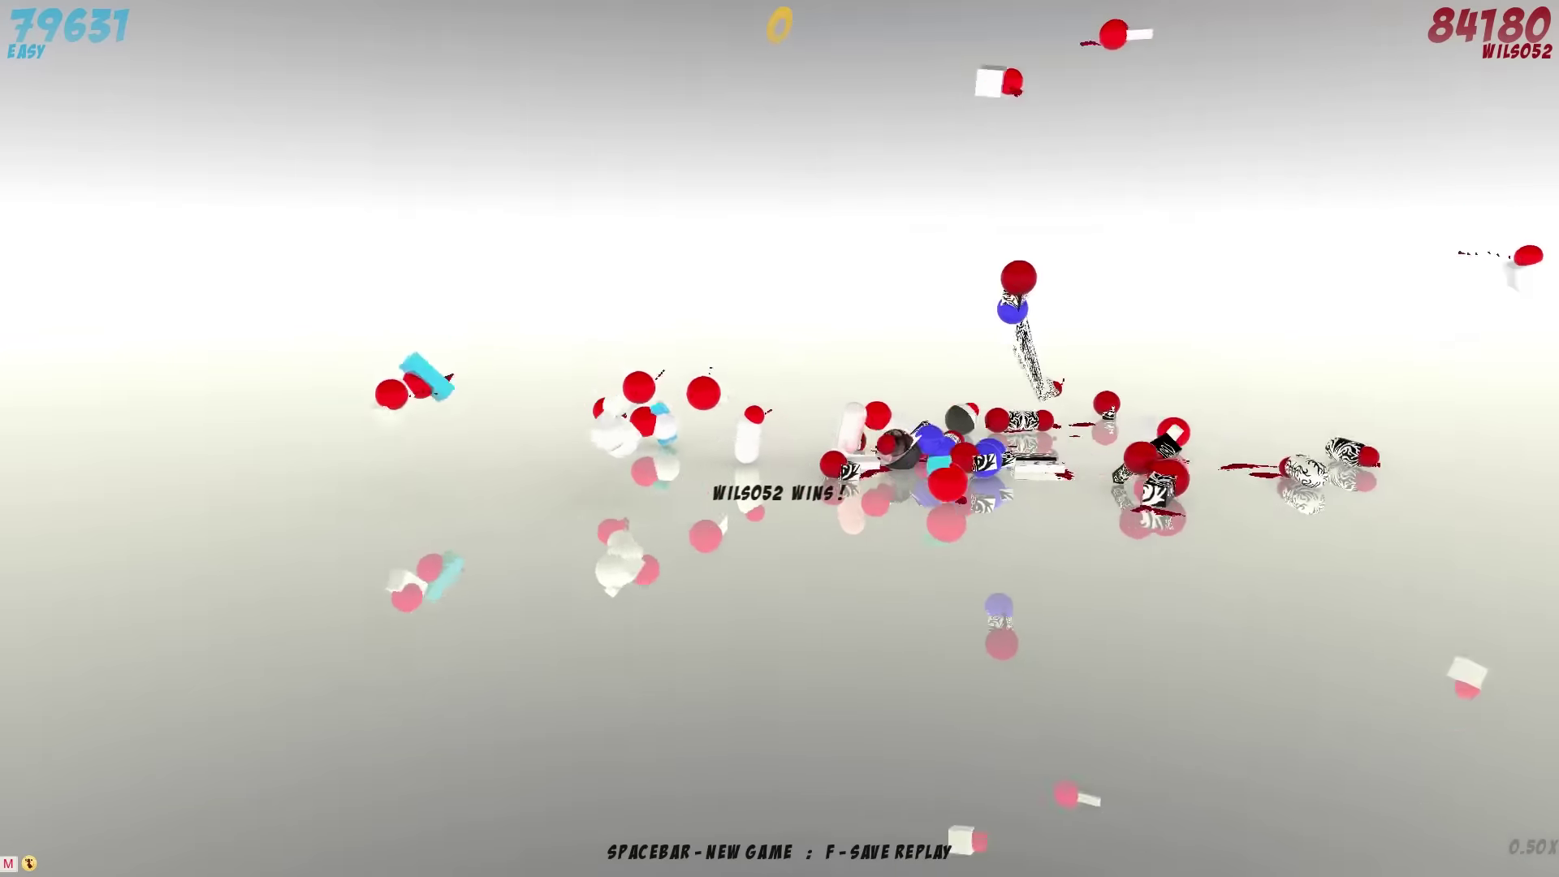
pyautogui.press('space')
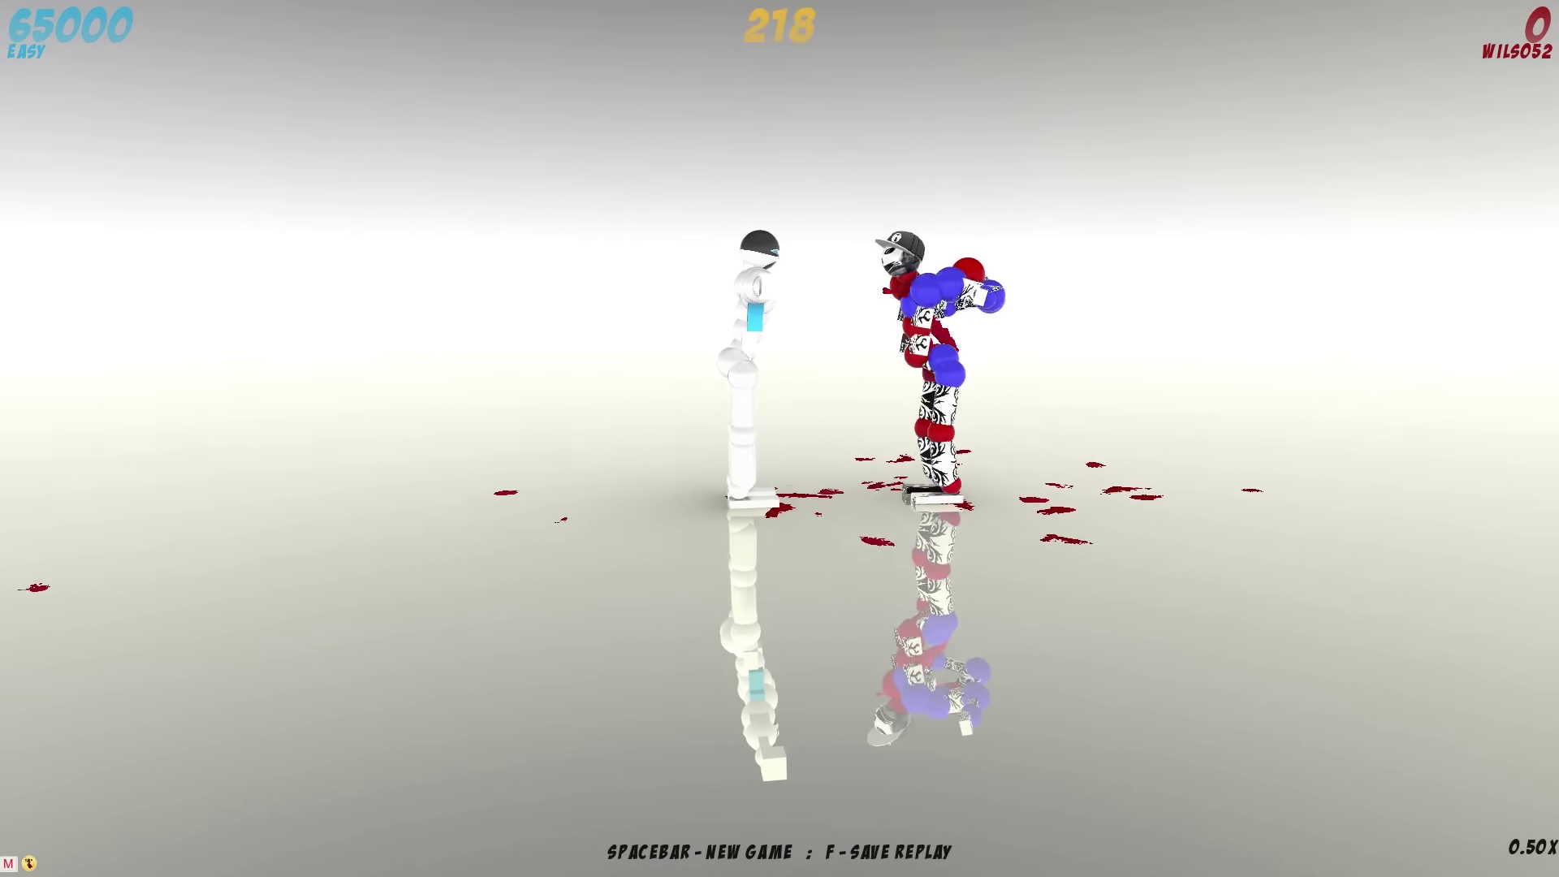